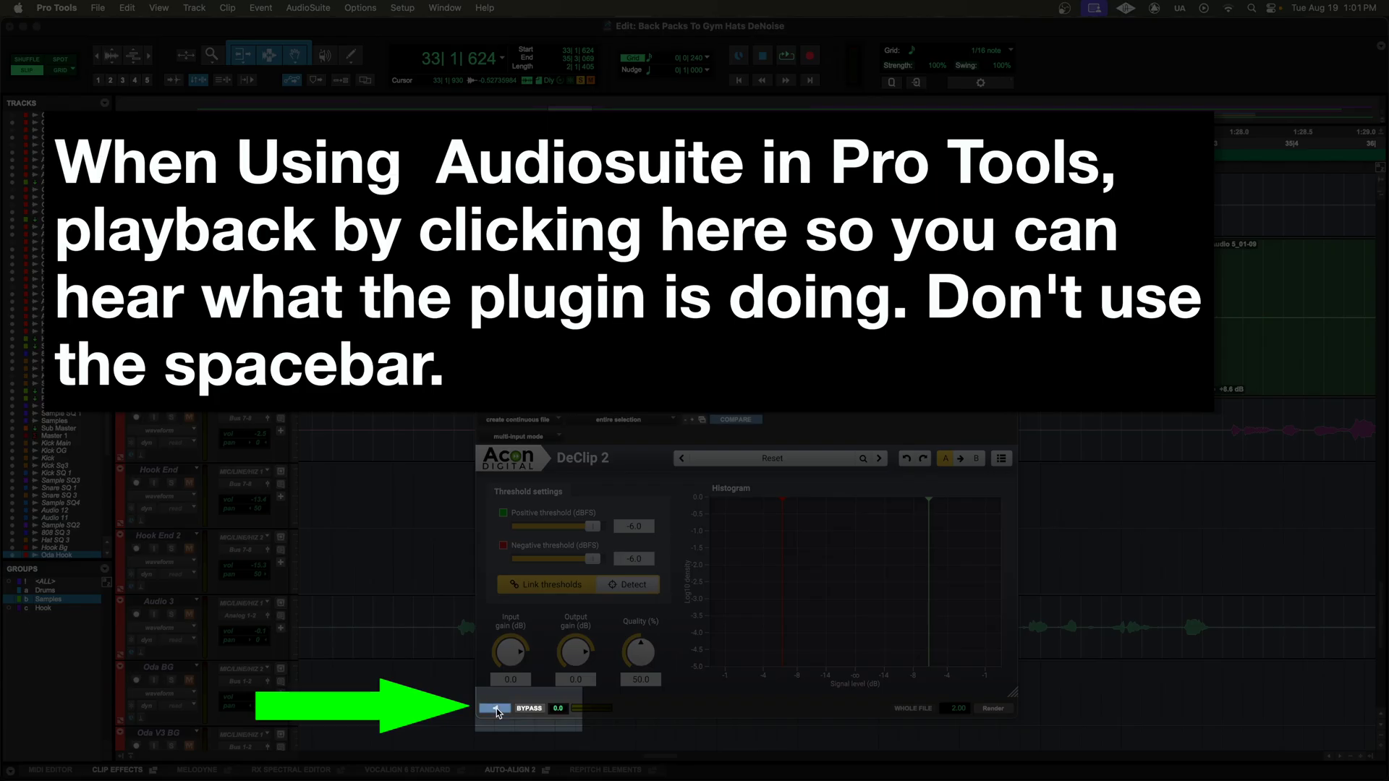
# Preview DeClip 2 on the selected Oda Hook clip, then set the linked thresholds to -6.5 dBFS and quality to 100%
pyautogui.click(124, 753)
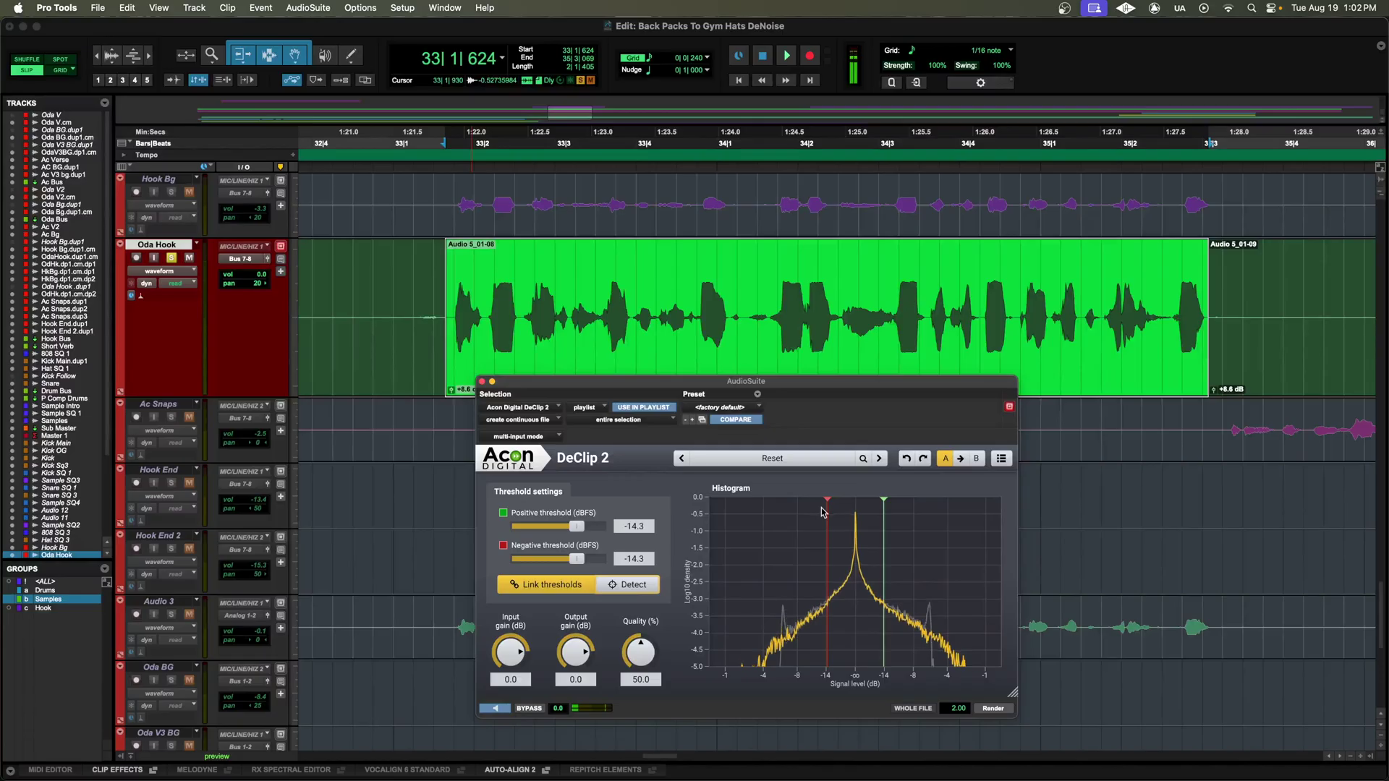
pyautogui.moveTo(825, 513); pyautogui.dragTo(785, 517)
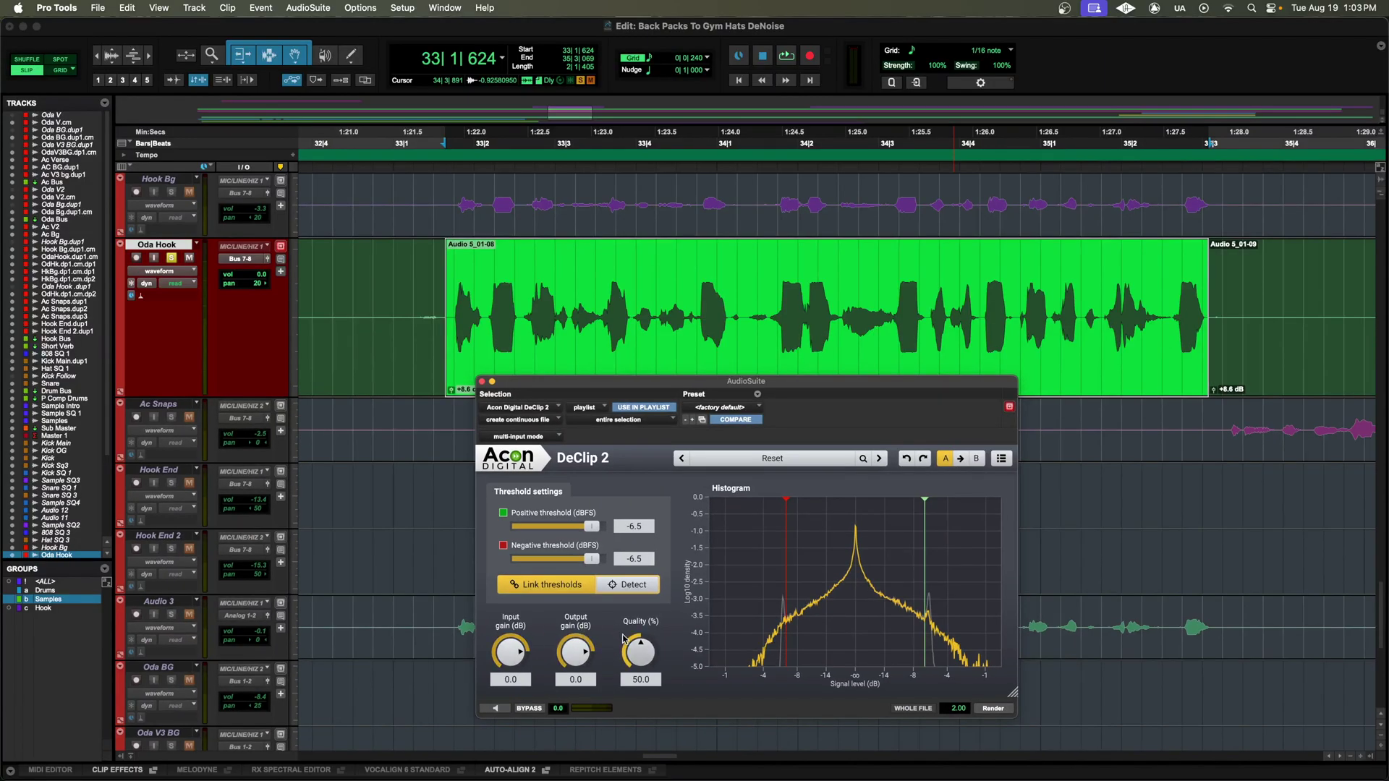
pyautogui.moveTo(646, 646); pyautogui.dragTo(670, 659)
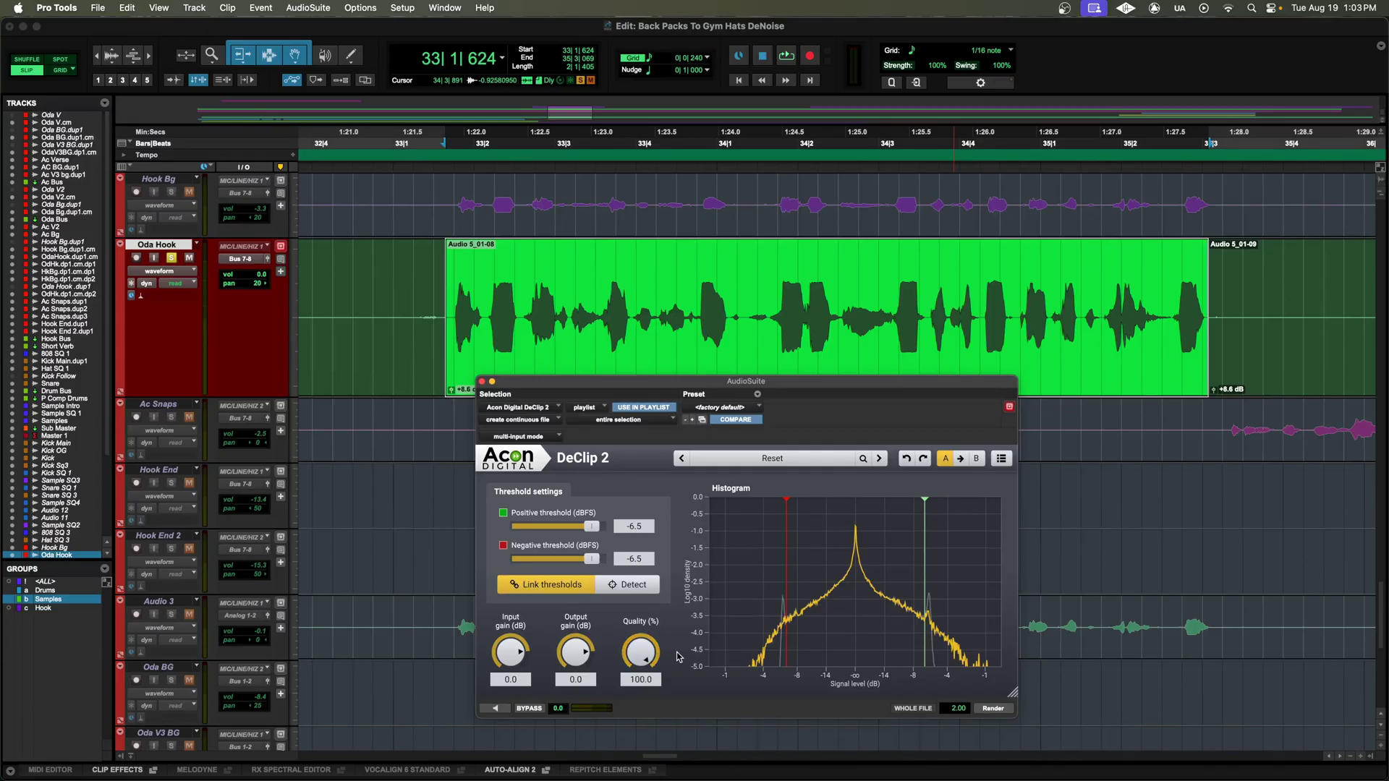
# Separate the first phrase of the Oda Hook clip and render DeClip 2 on it and on the other clipped peaks
pyautogui.click(495, 284)
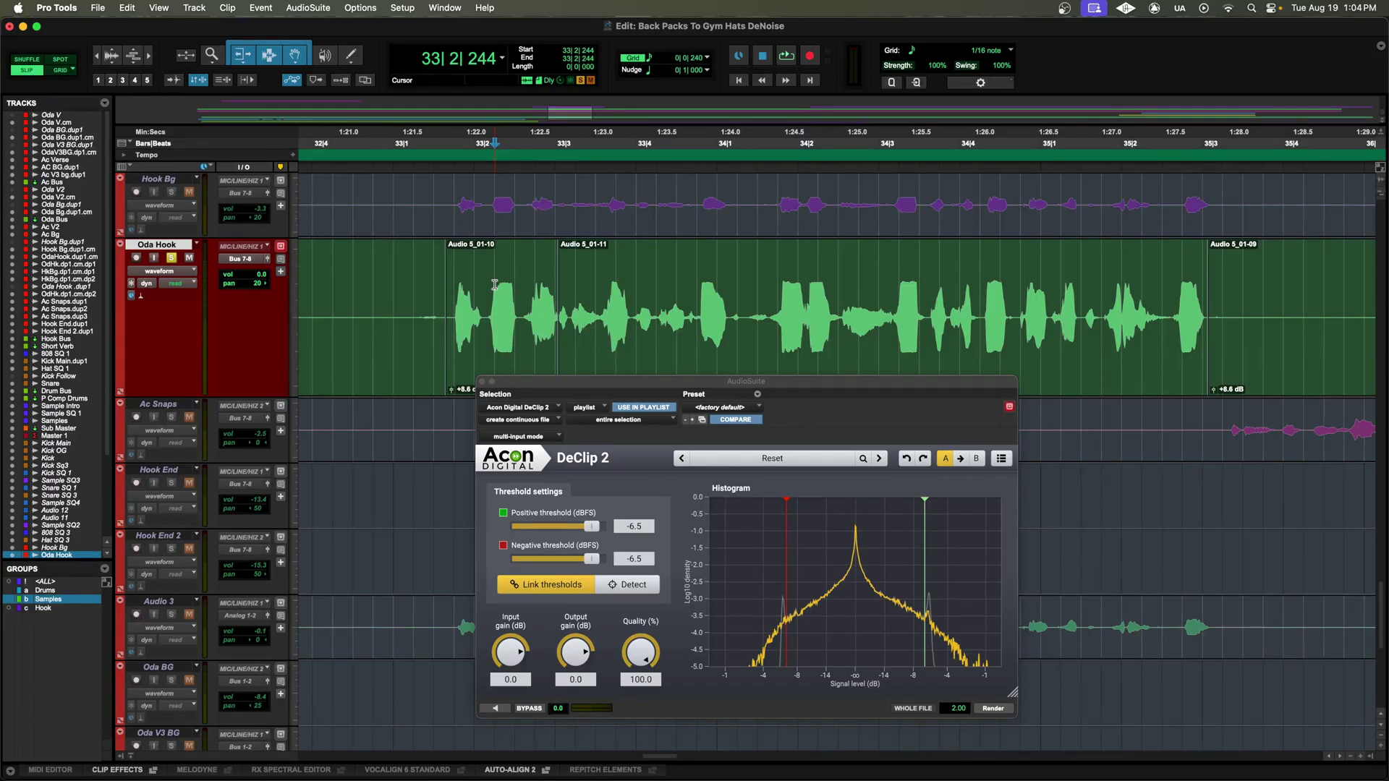
pyautogui.doubleClick(504, 285)
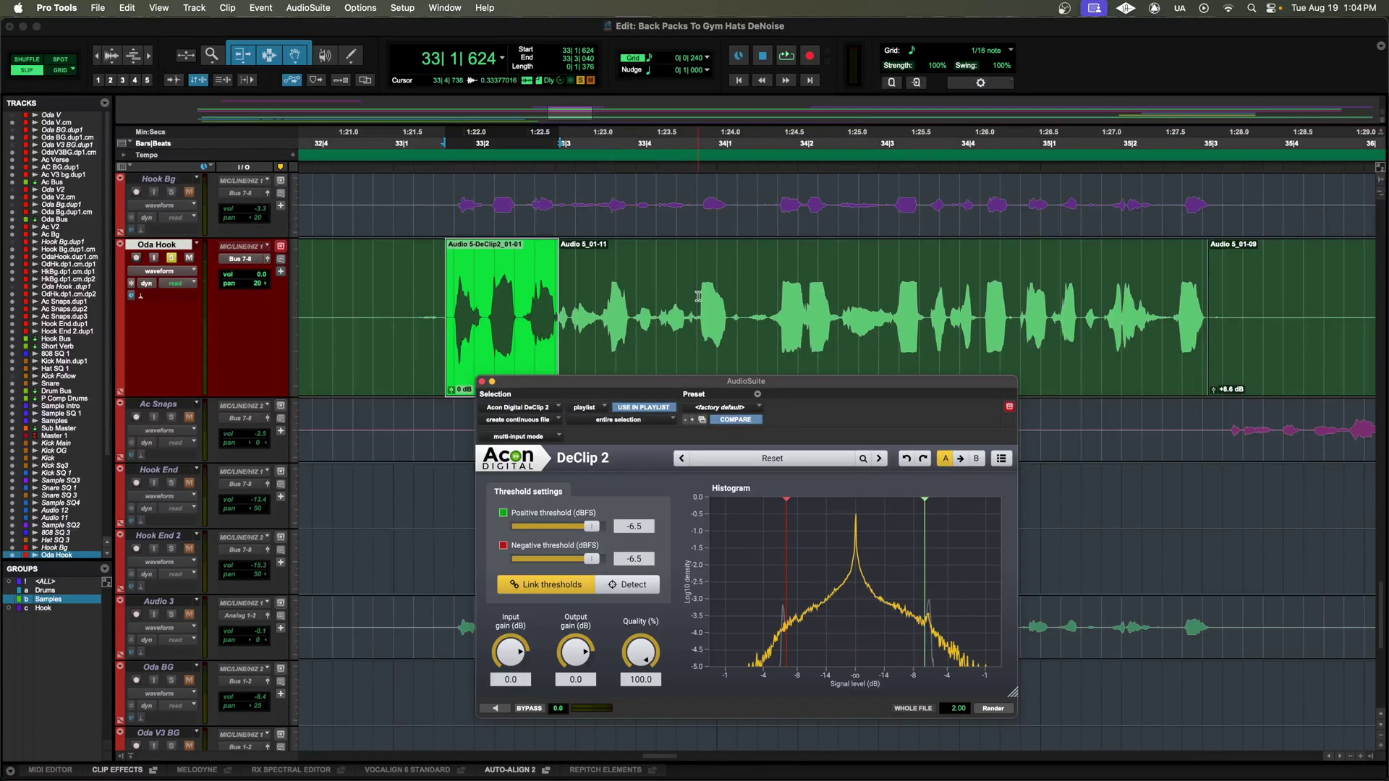
pyautogui.moveTo(601, 298); pyautogui.dragTo(632, 298)
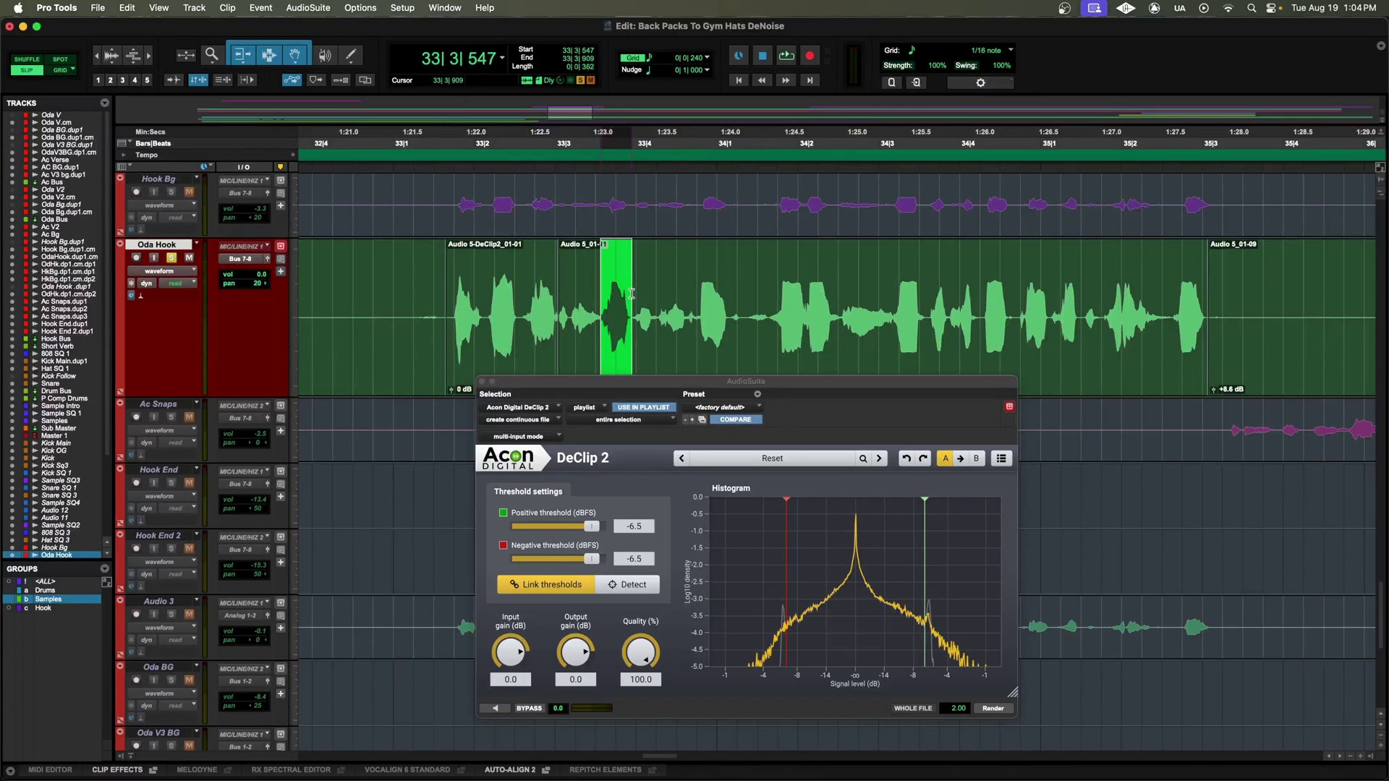
pyautogui.click(992, 709)
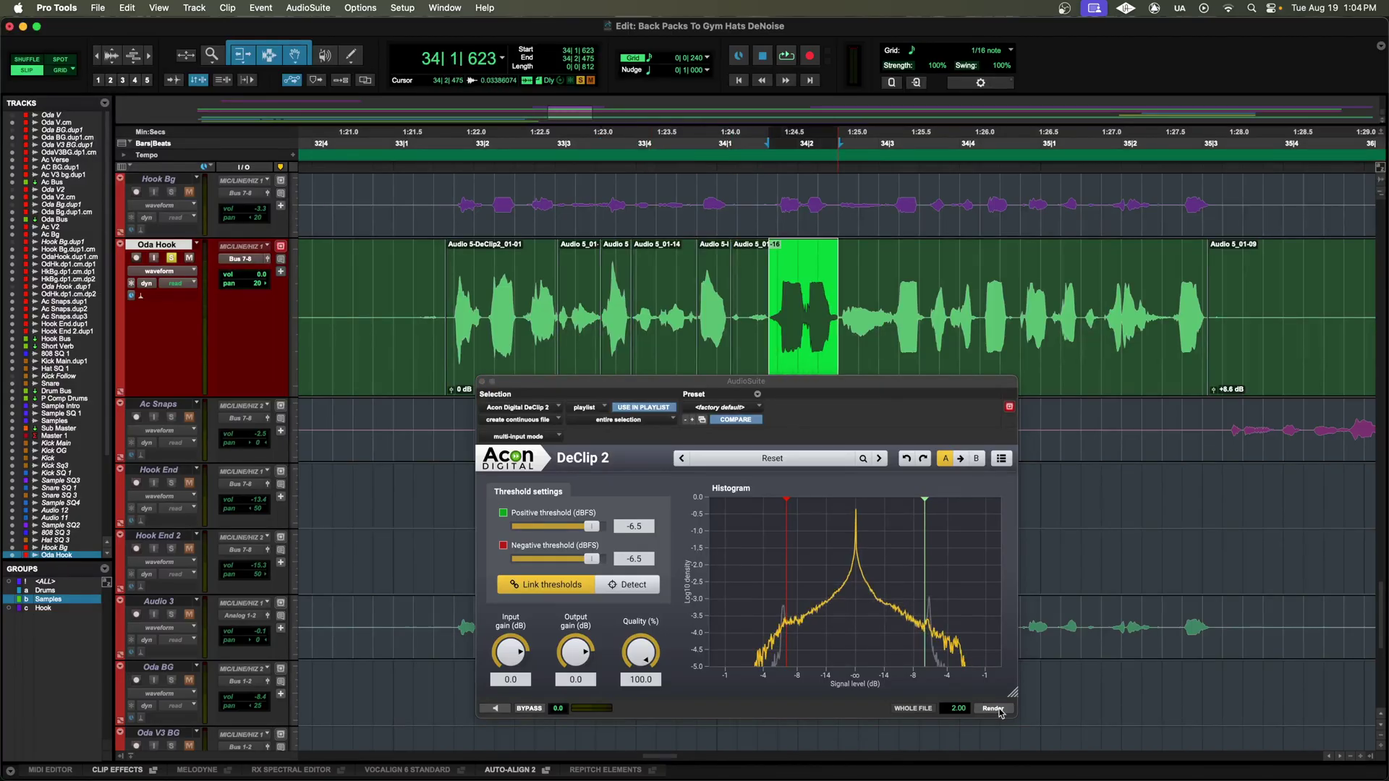
# Move the plugin window clear of the Oda Hook track and play the repaired hook from its first clip
pyautogui.click(791, 386)
pyautogui.moveTo(790, 385); pyautogui.dragTo(838, 475)
pyautogui.click(446, 348)
pyautogui.press('space')
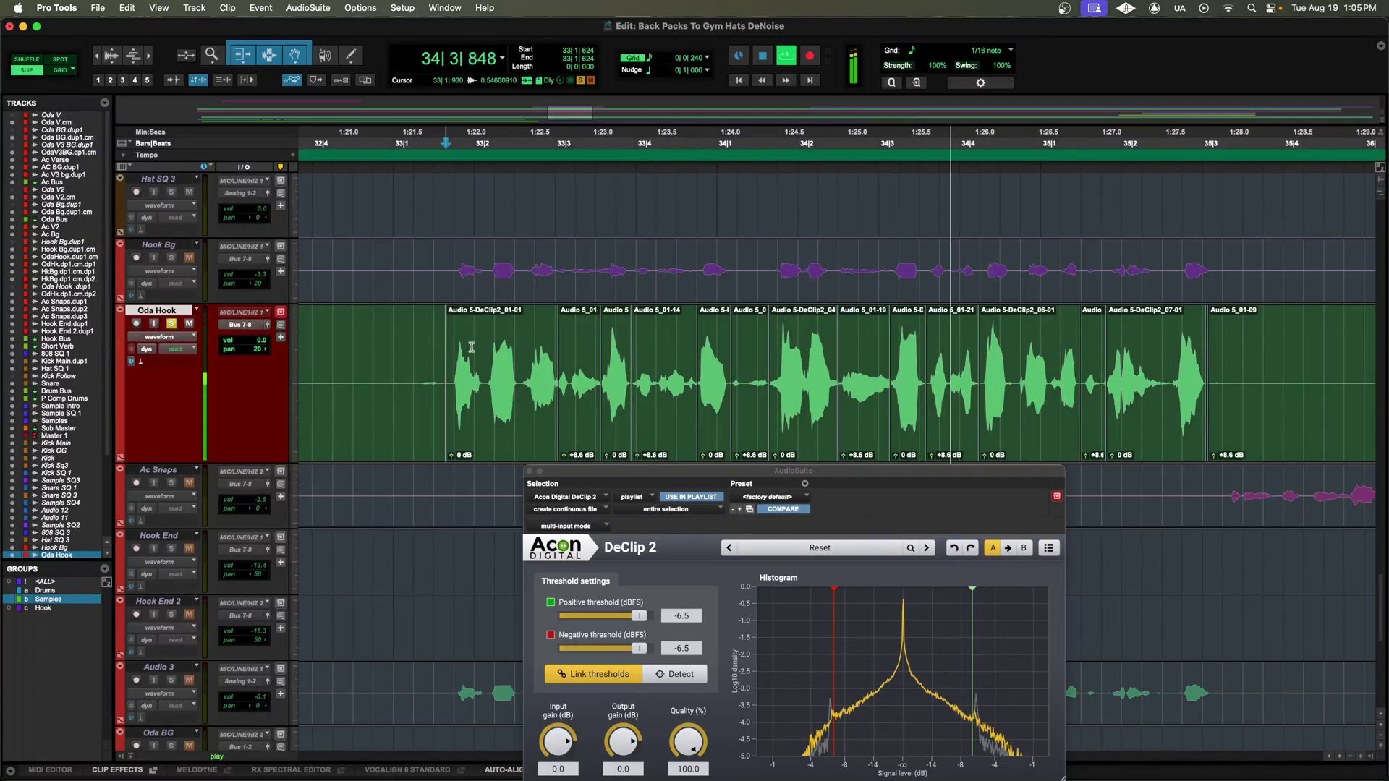
pyautogui.press('space')
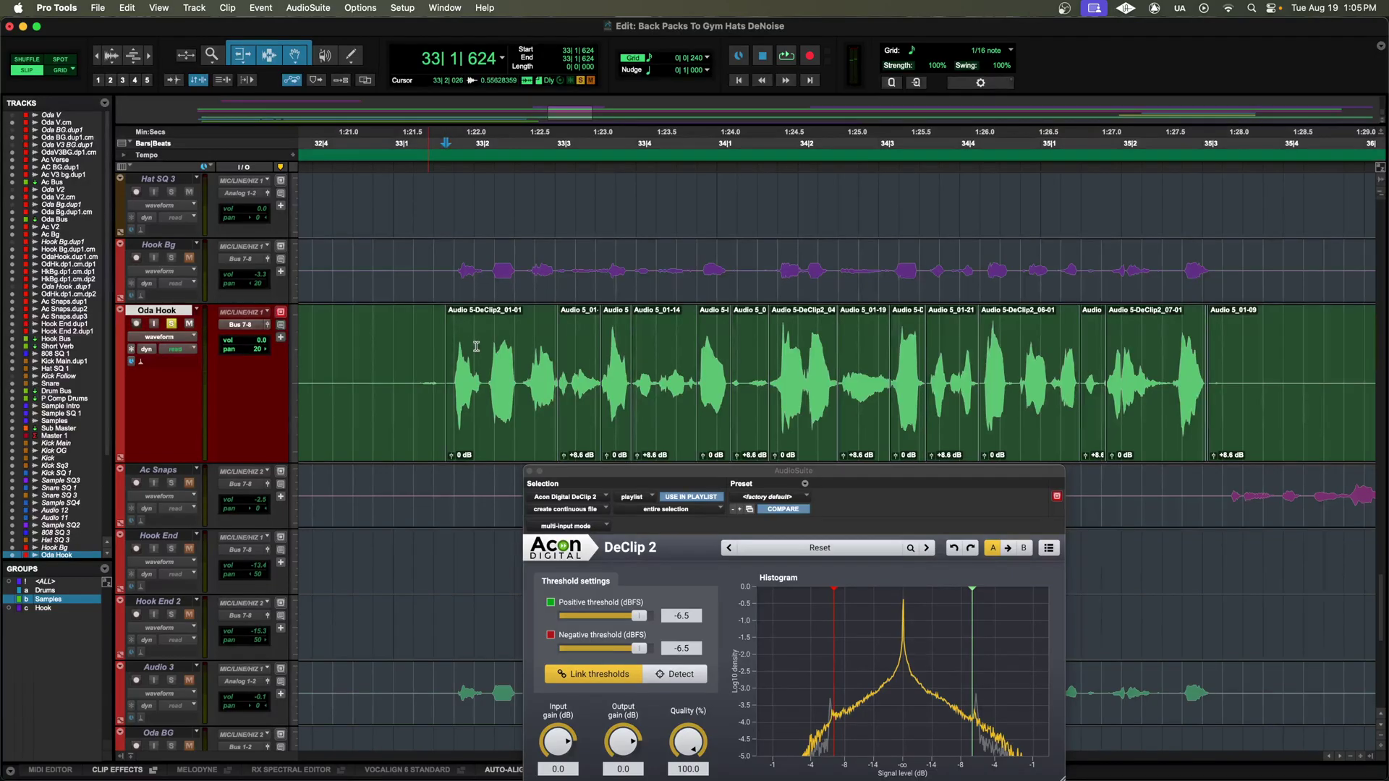
# Compare the original and repaired hook by undoing the DeClip renders, playing it, redoing them and playing it again
pyautogui.press('super+z')
pyautogui.press('space')
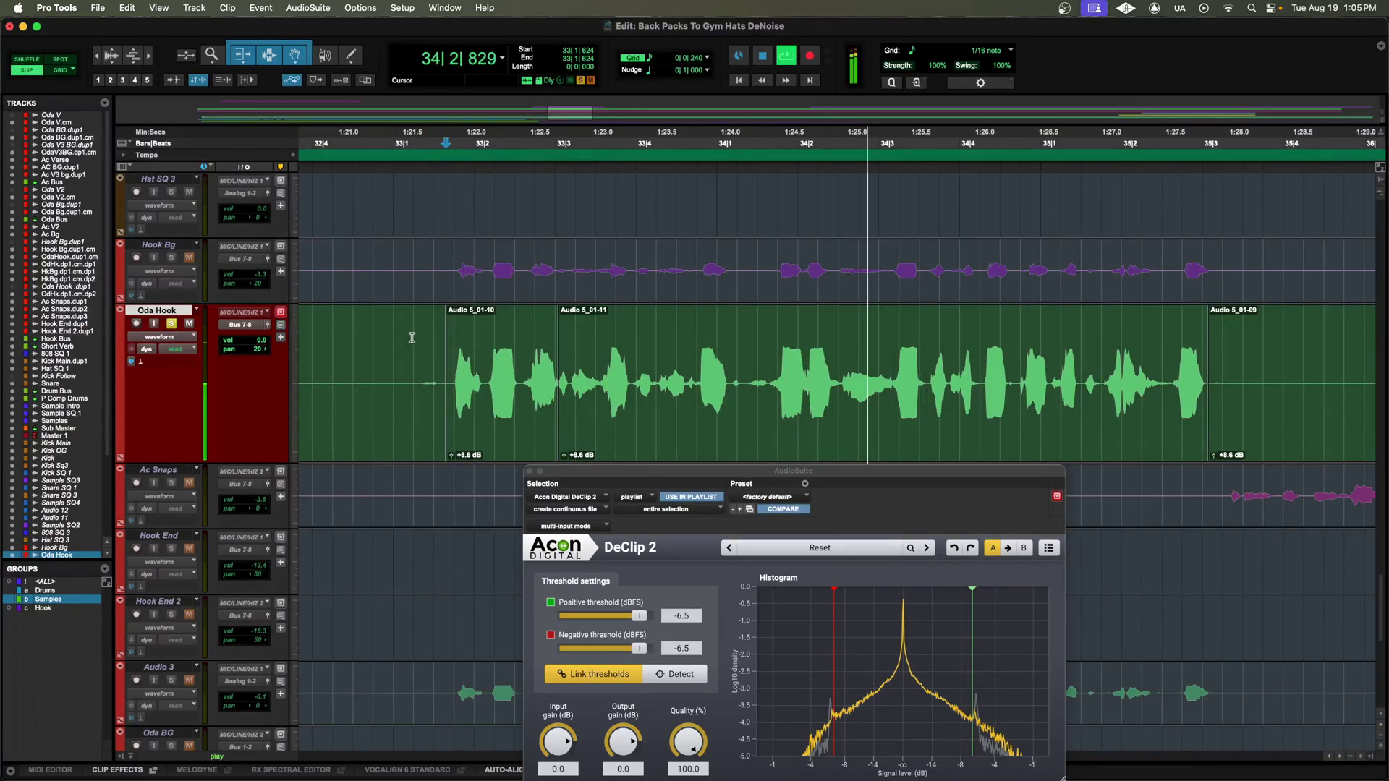
pyautogui.press('space')
pyautogui.press('shift+super+z')
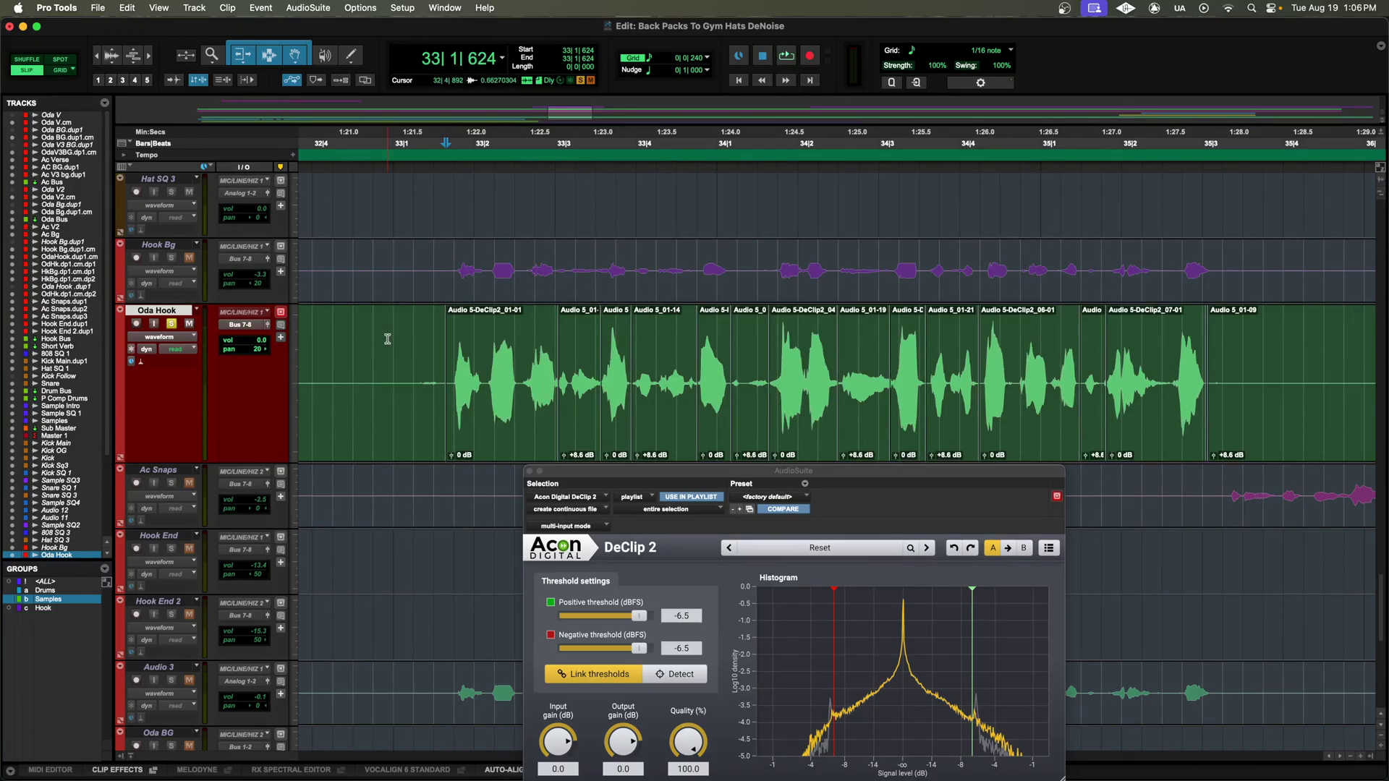
pyautogui.press('space')
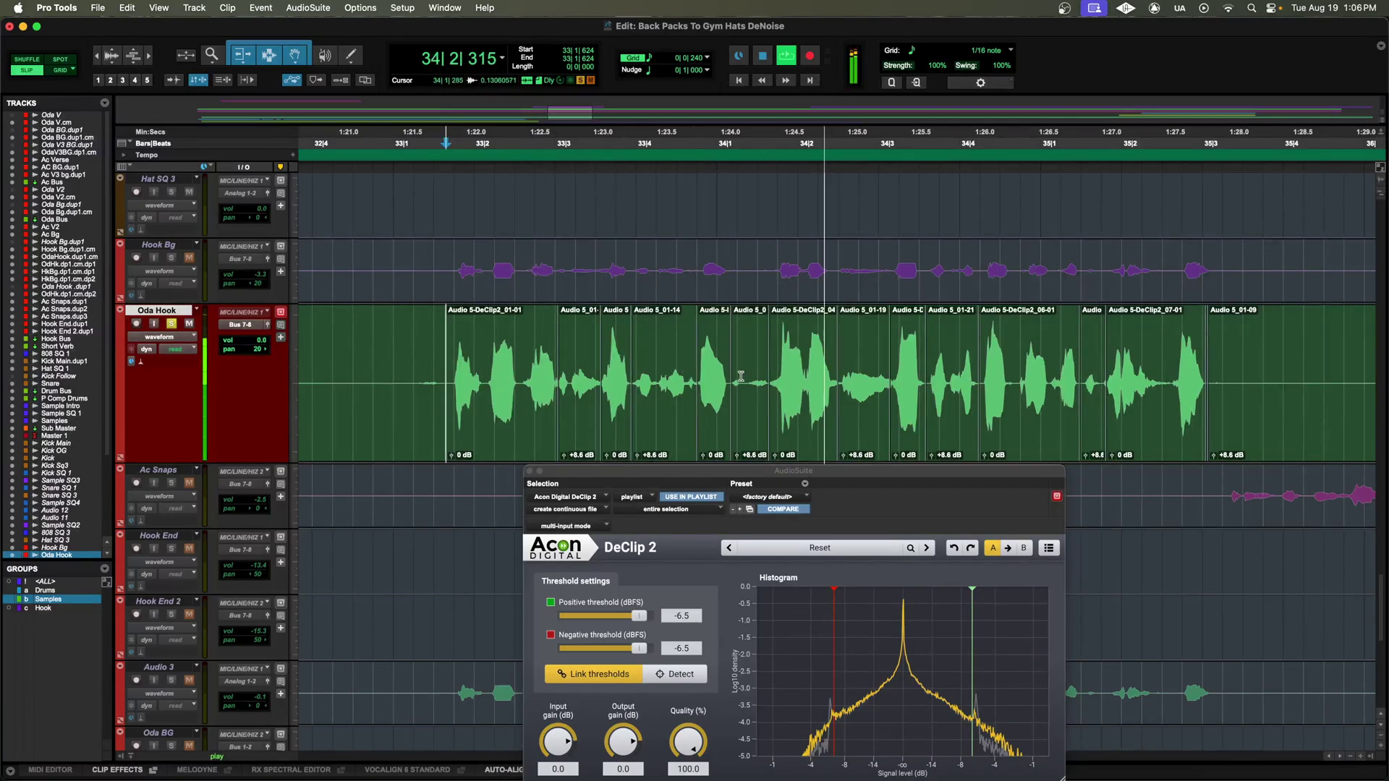
pyautogui.press('space')
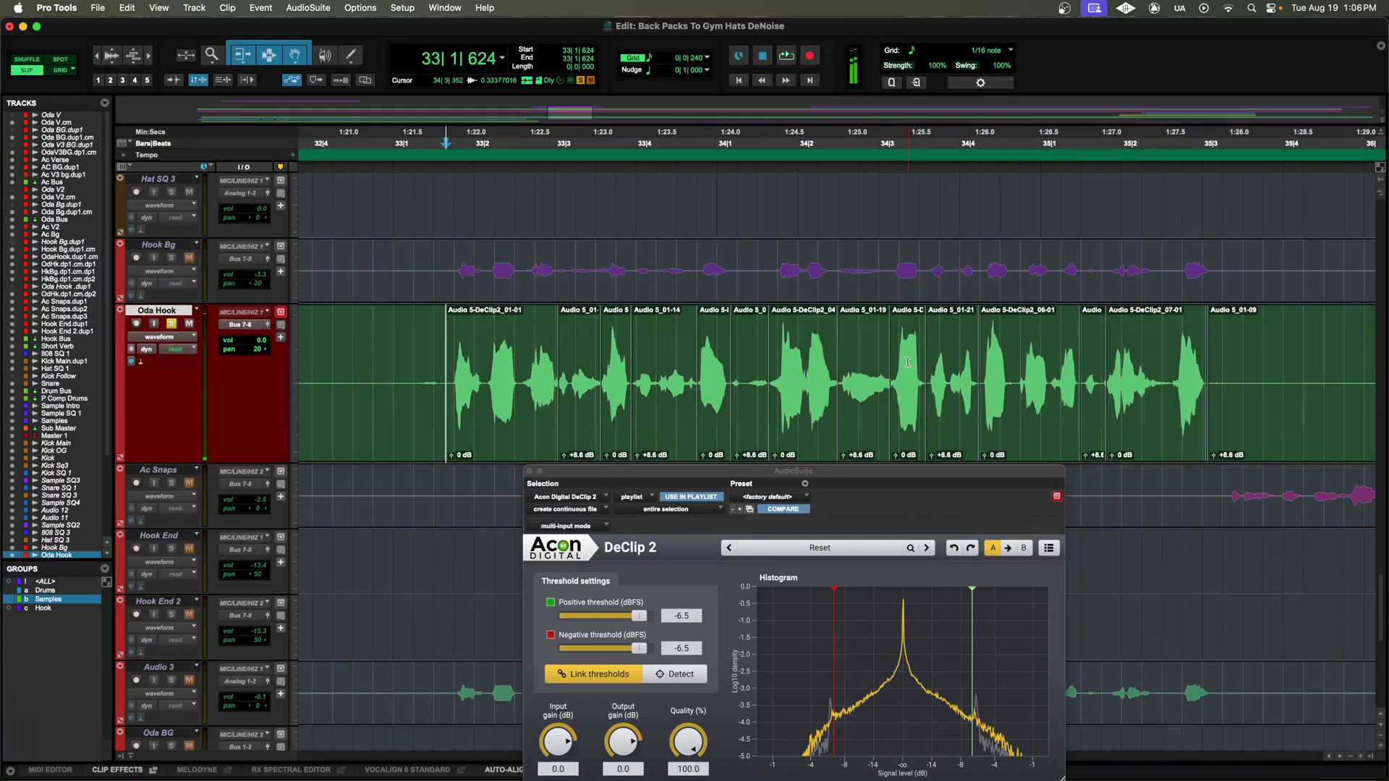
# Preview the short clip at 34|3 on Oda Hook through DeClip 2, set the linked thresholds to -7.1 dBFS and render it
pyautogui.click(909, 391)
pyautogui.moveTo(829, 472); pyautogui.dragTo(507, 336)
pyautogui.press('space')
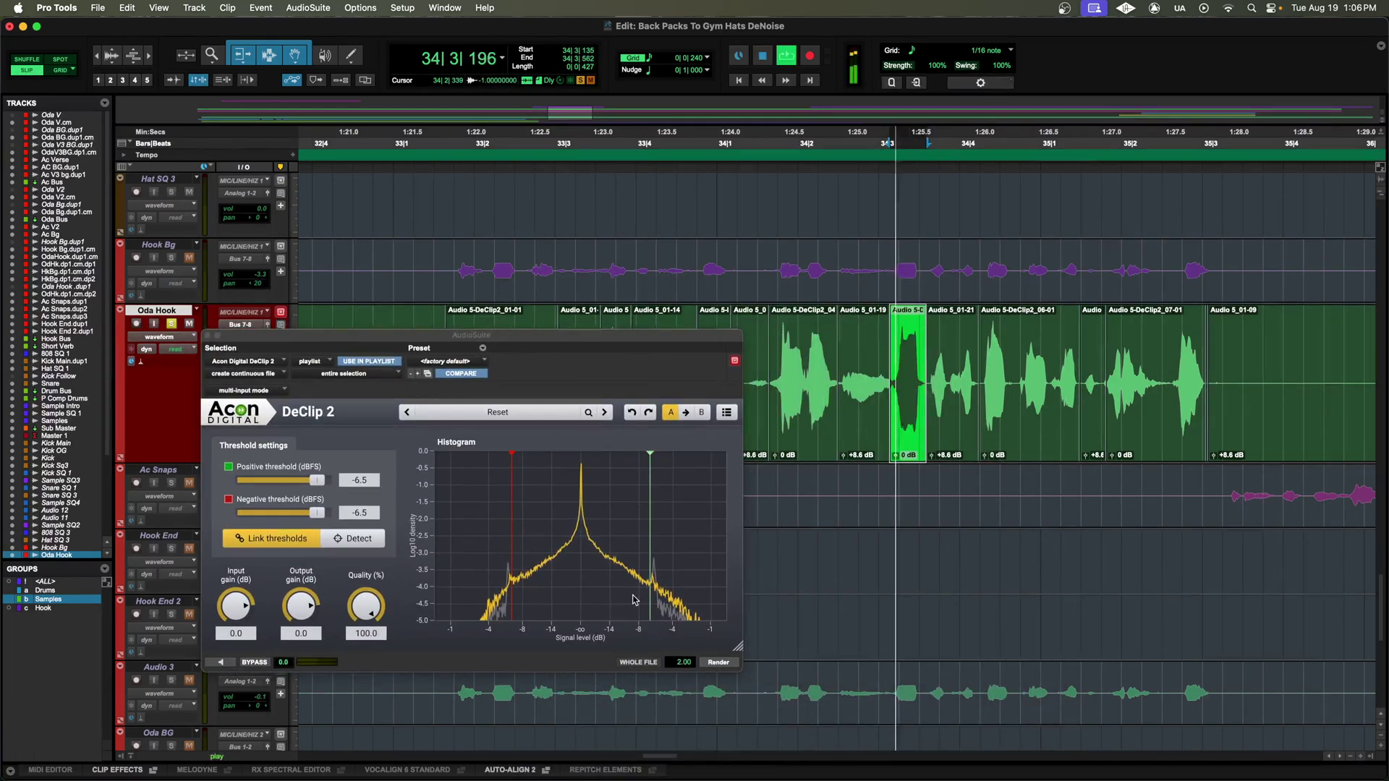
pyautogui.click(221, 663)
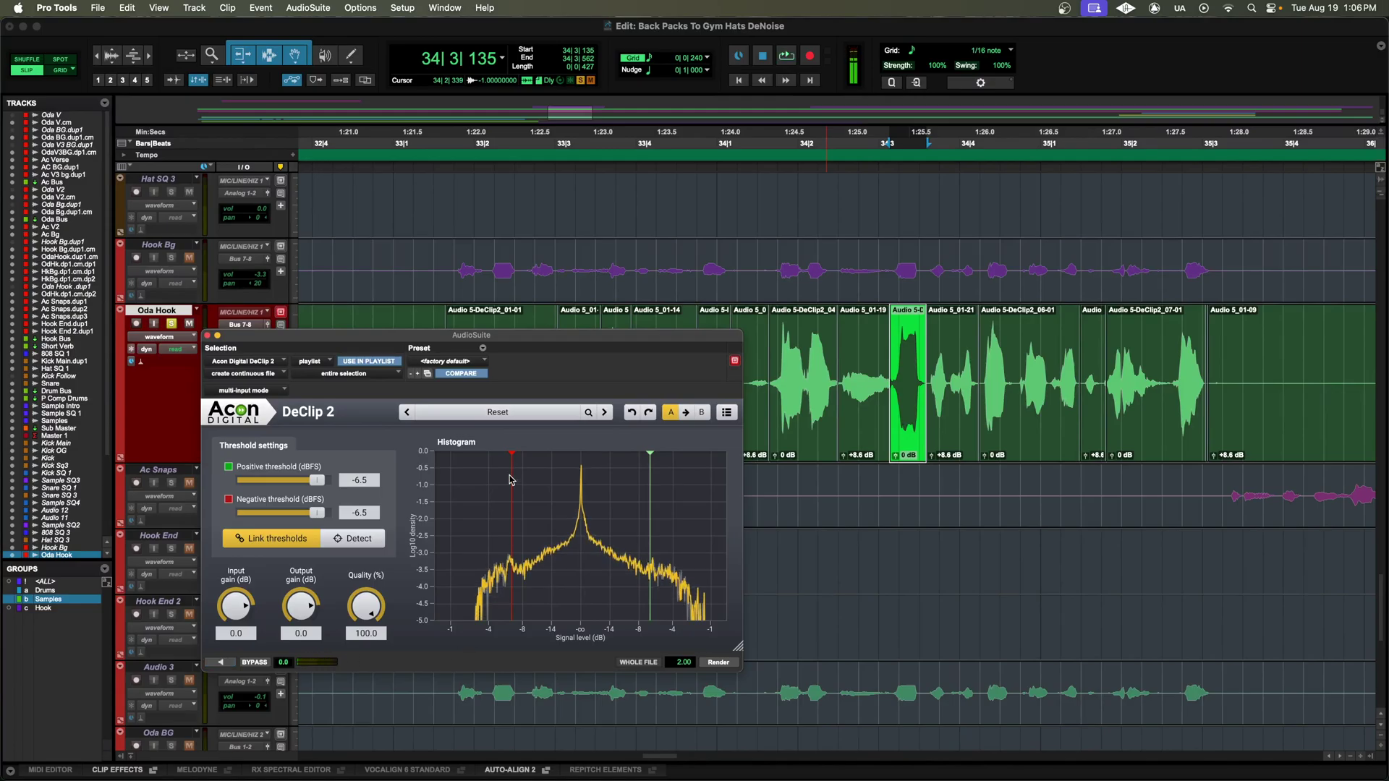
pyautogui.moveTo(512, 460); pyautogui.dragTo(517, 465)
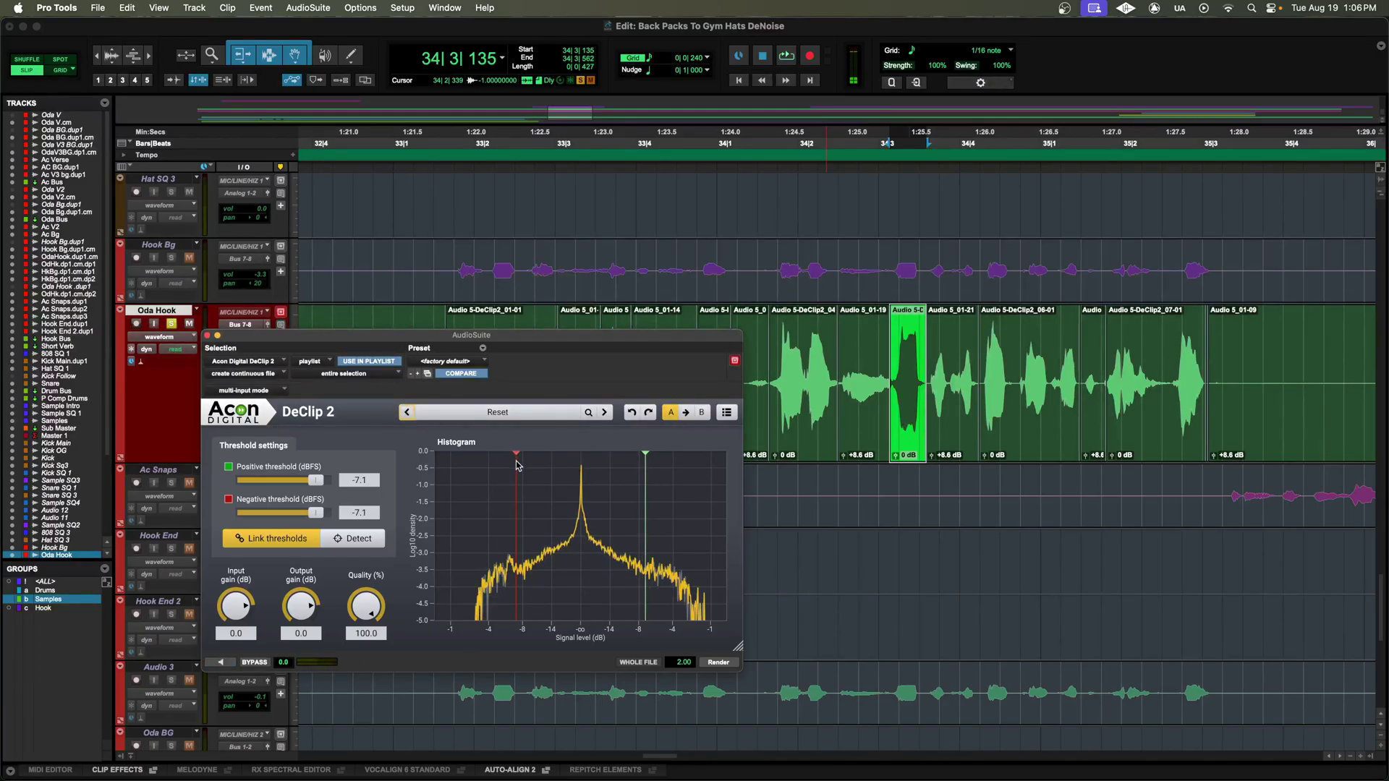
pyautogui.click(718, 663)
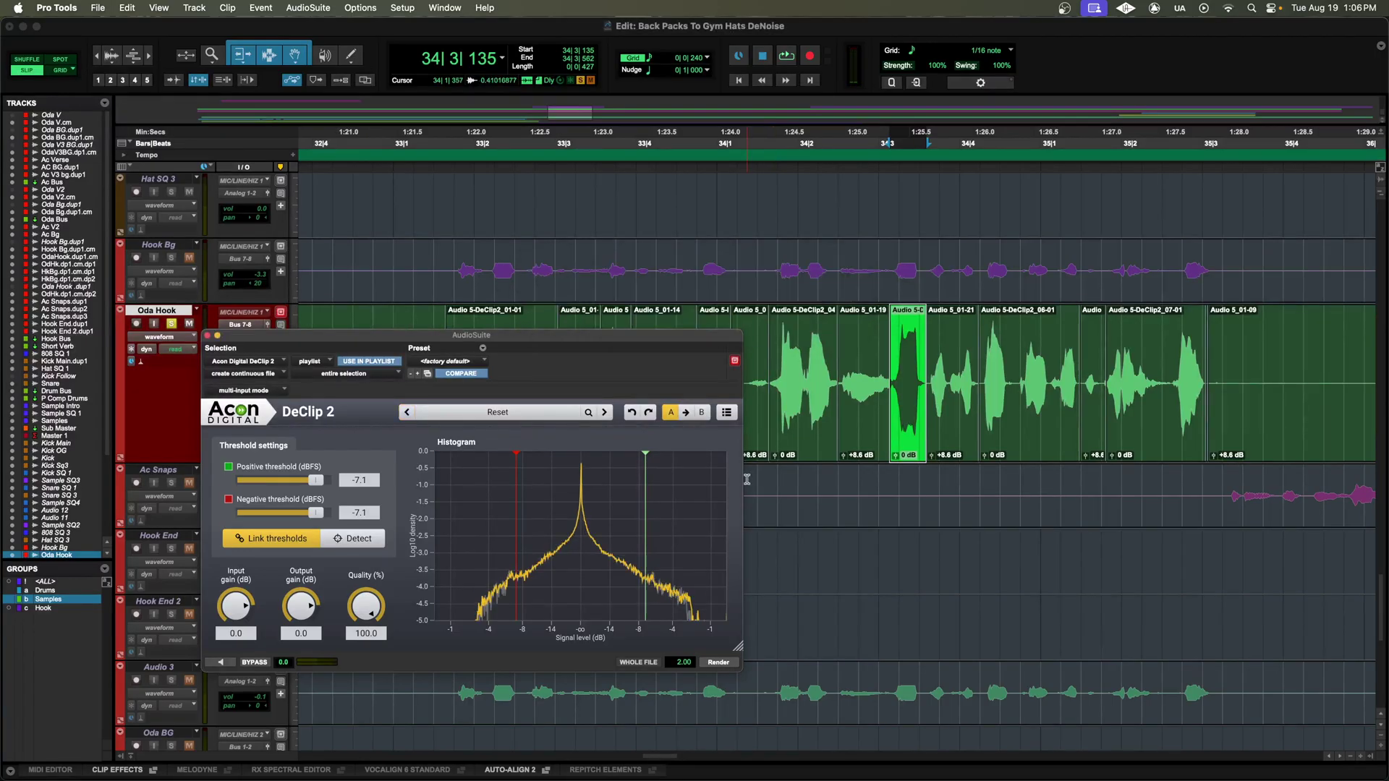
# Move the plugin window off the Oda Hook track and play the hook from its second clip
pyautogui.moveTo(393, 343); pyautogui.dragTo(713, 481)
pyautogui.click(576, 331)
pyautogui.press('space')
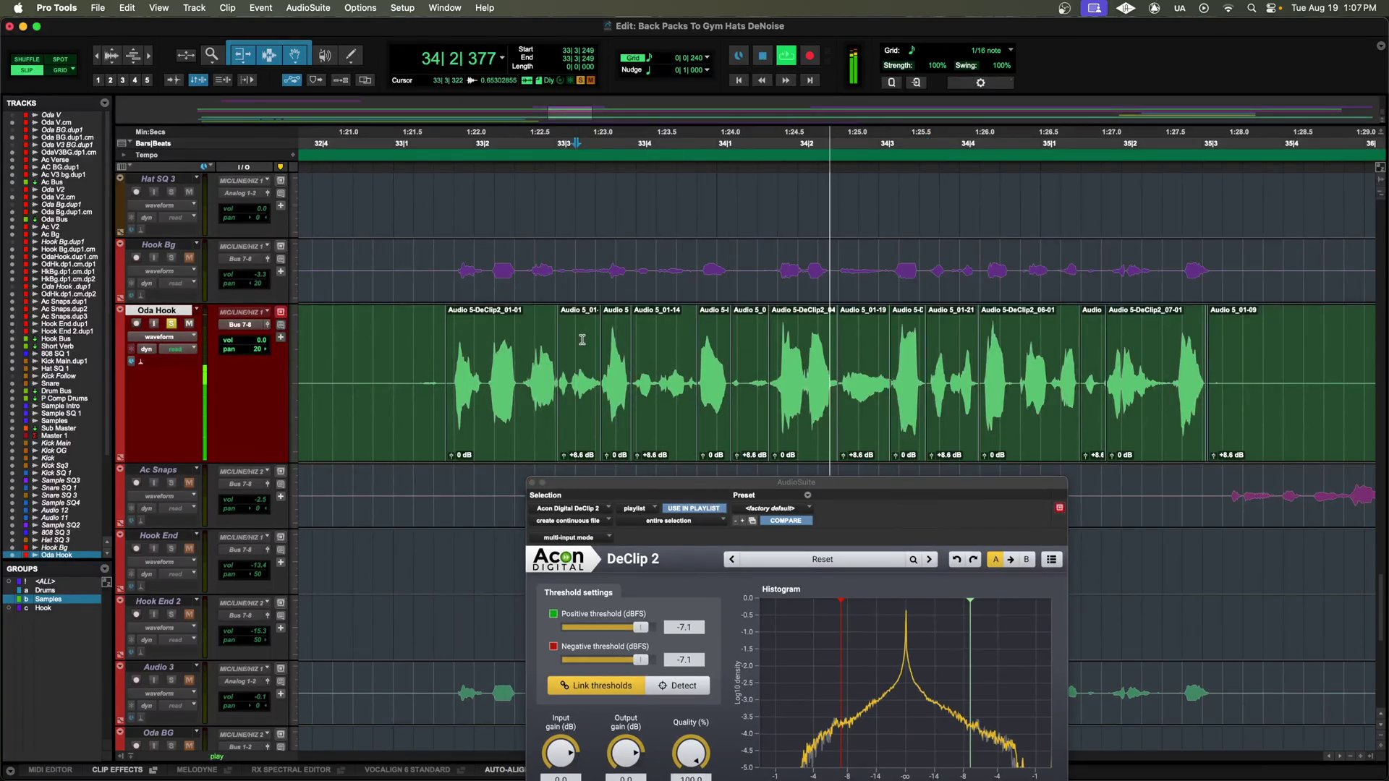
pyautogui.press('space')
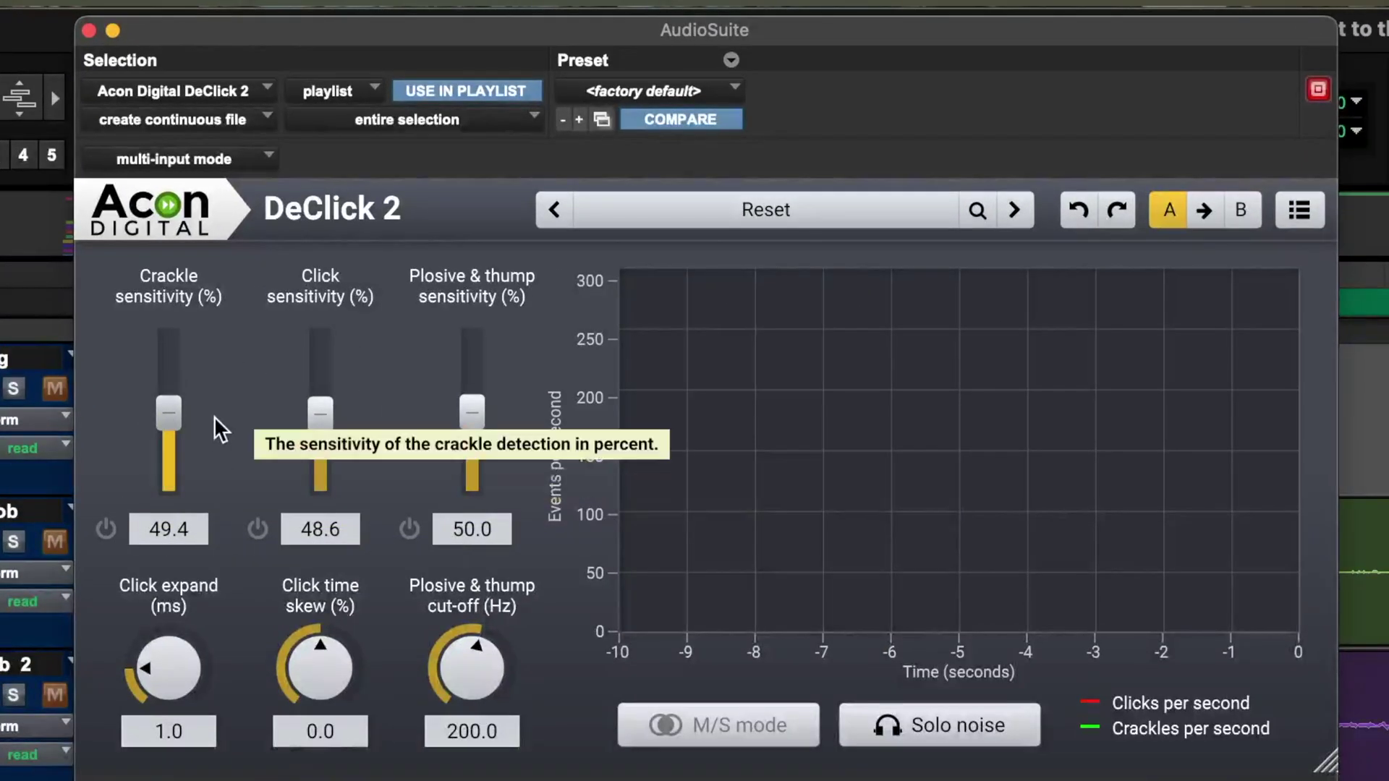
# Set DeClick 2's click expand to 2.1 ms and its plosive & thump cut-off to 284.2 Hz
pyautogui.moveTo(159, 653); pyautogui.dragTo(136, 689)
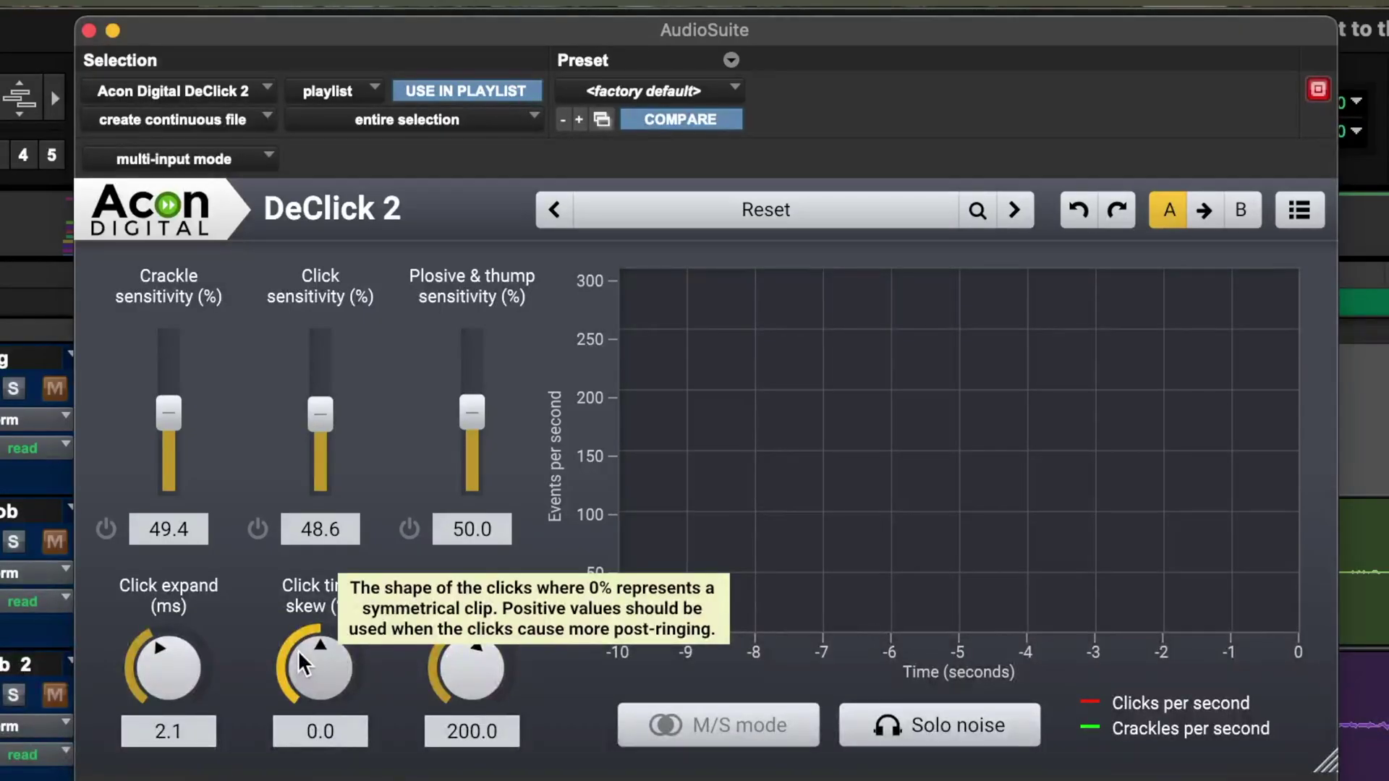
pyautogui.moveTo(474, 651); pyautogui.dragTo(411, 557)
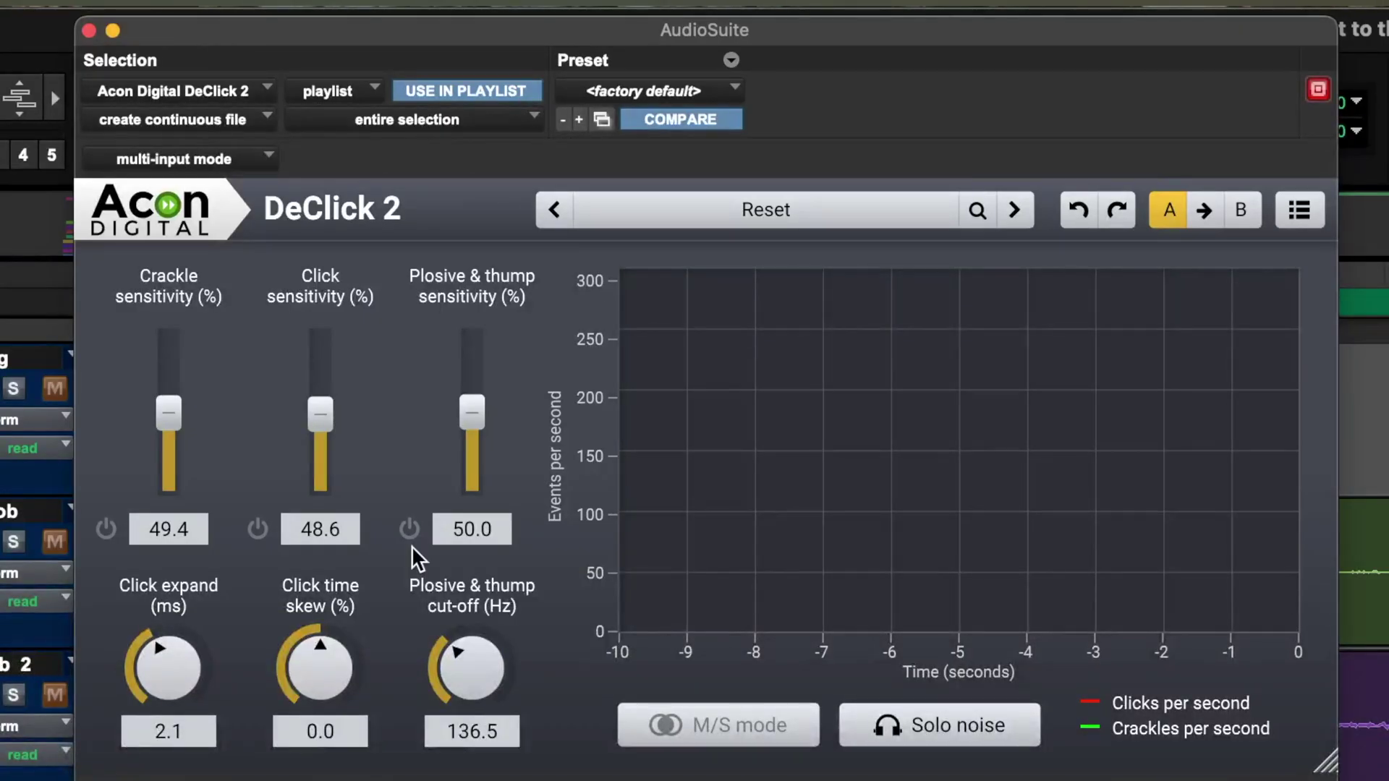
pyautogui.moveTo(453, 648); pyautogui.dragTo(380, 346)
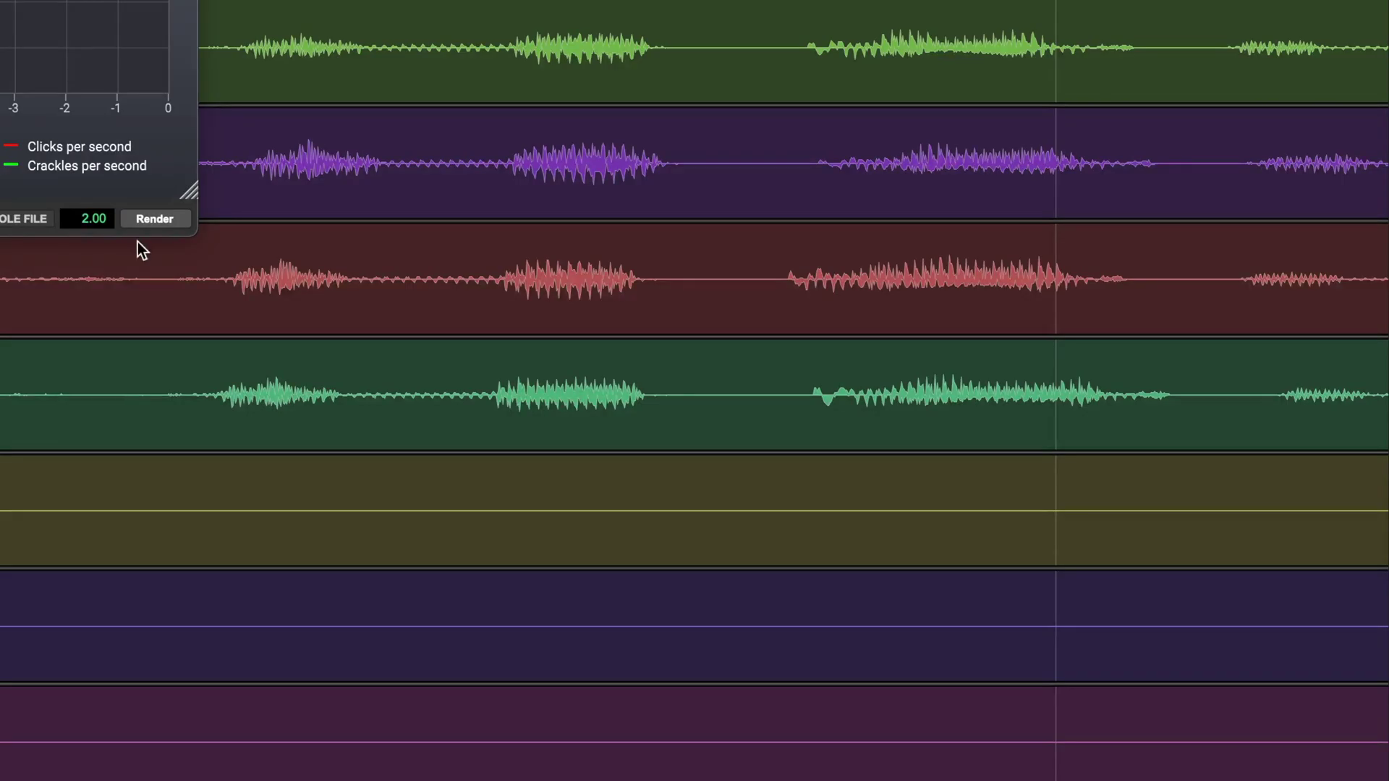
# Separate the plosive phrase on the hook ob 4 track into its own clip, select it and start the DeClick 2 preview
pyautogui.click(770, 367)
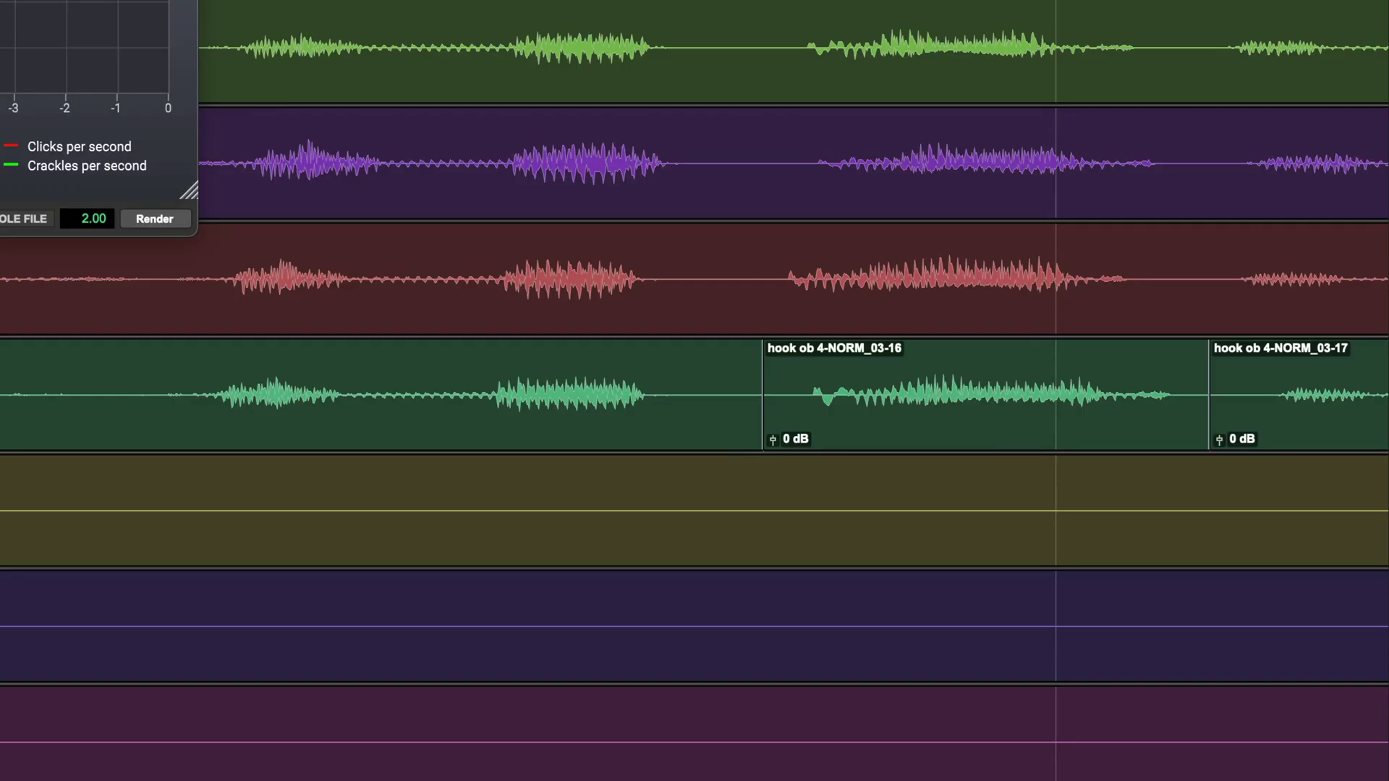
pyautogui.doubleClick(933, 391)
pyautogui.click(178, 356)
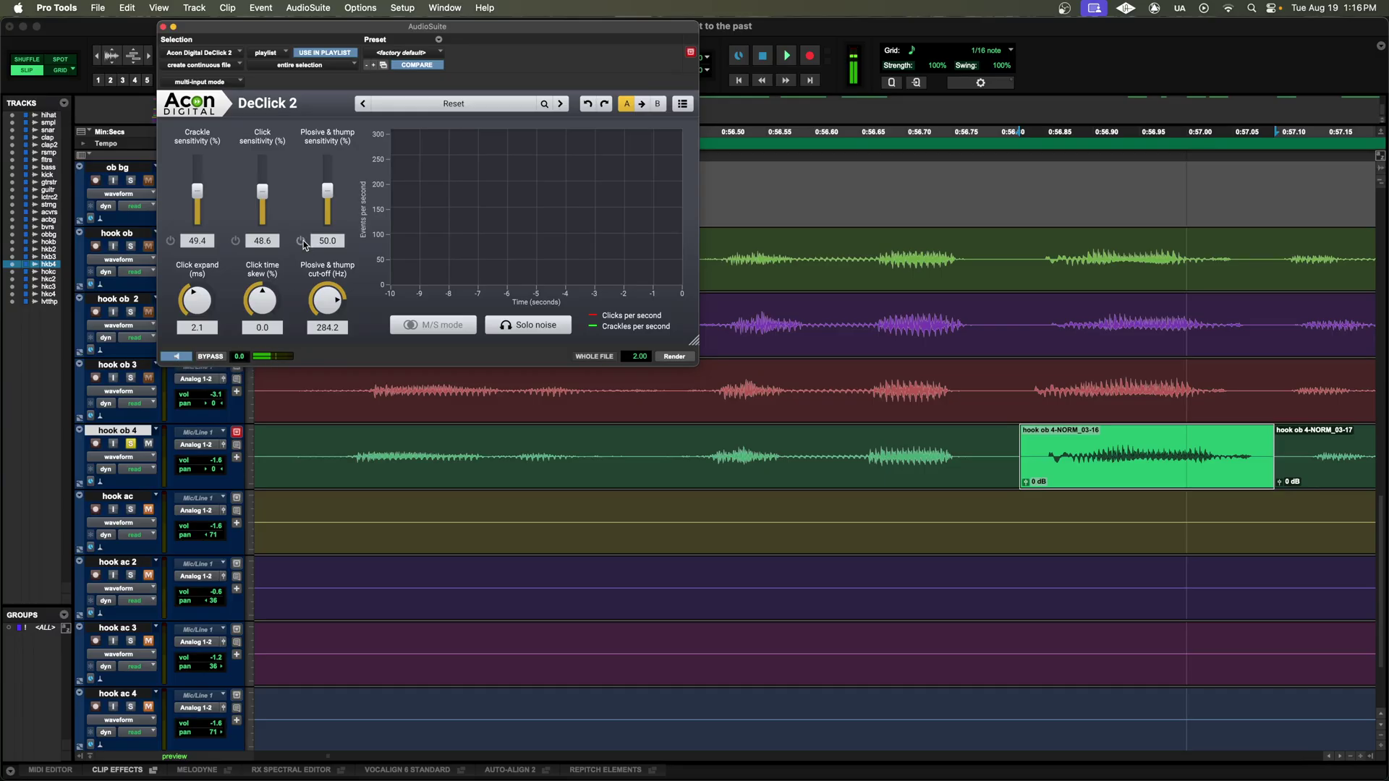
# Enable plosive & thump removal with 54.3% sensitivity and a 233.5 Hz cut-off, stop the preview and render the clip
pyautogui.moveTo(330, 199); pyautogui.dragTo(331, 196)
pyautogui.moveTo(327, 297)
pyautogui.mouseDown()
pyautogui.moveTo(330, 326)
pyautogui.moveTo(333, 311)
pyautogui.mouseUp()
pyautogui.moveTo(328, 189); pyautogui.dragTo(327, 193)
pyautogui.moveTo(333, 299); pyautogui.dragTo(333, 284)
pyautogui.press('space')
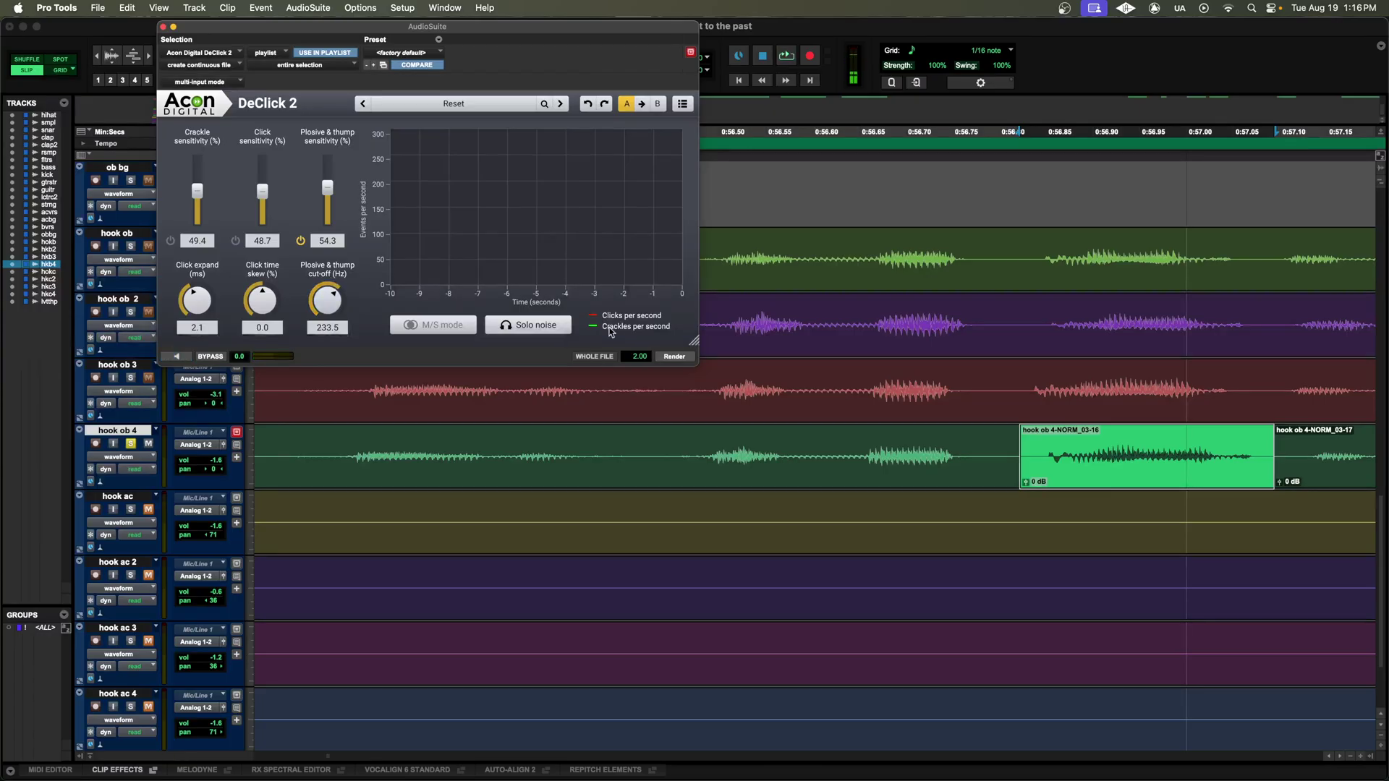
pyautogui.click(675, 357)
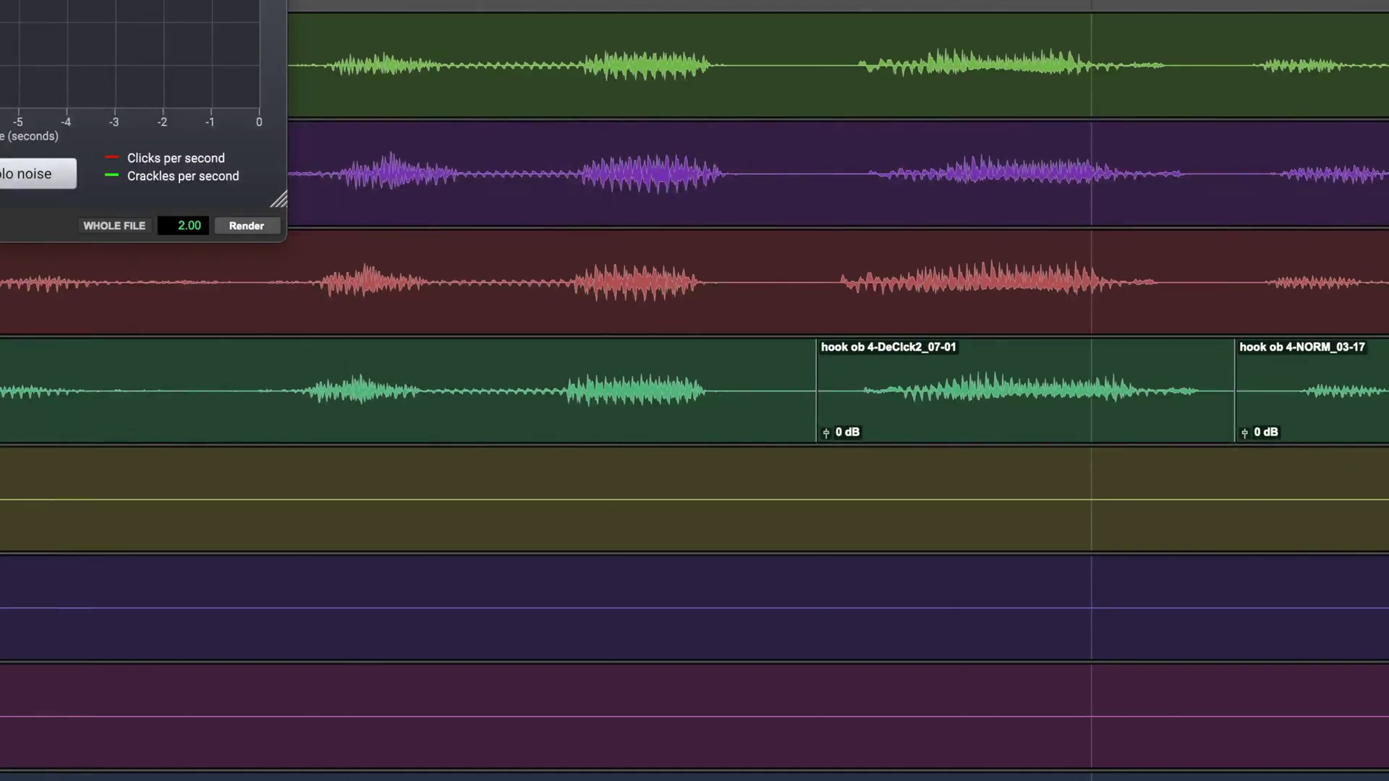
# Compare the hook ob 4 clip before and after DeClick by undoing and redoing the render, and play the processed version
pyautogui.hotkey('ctrl', 'z')
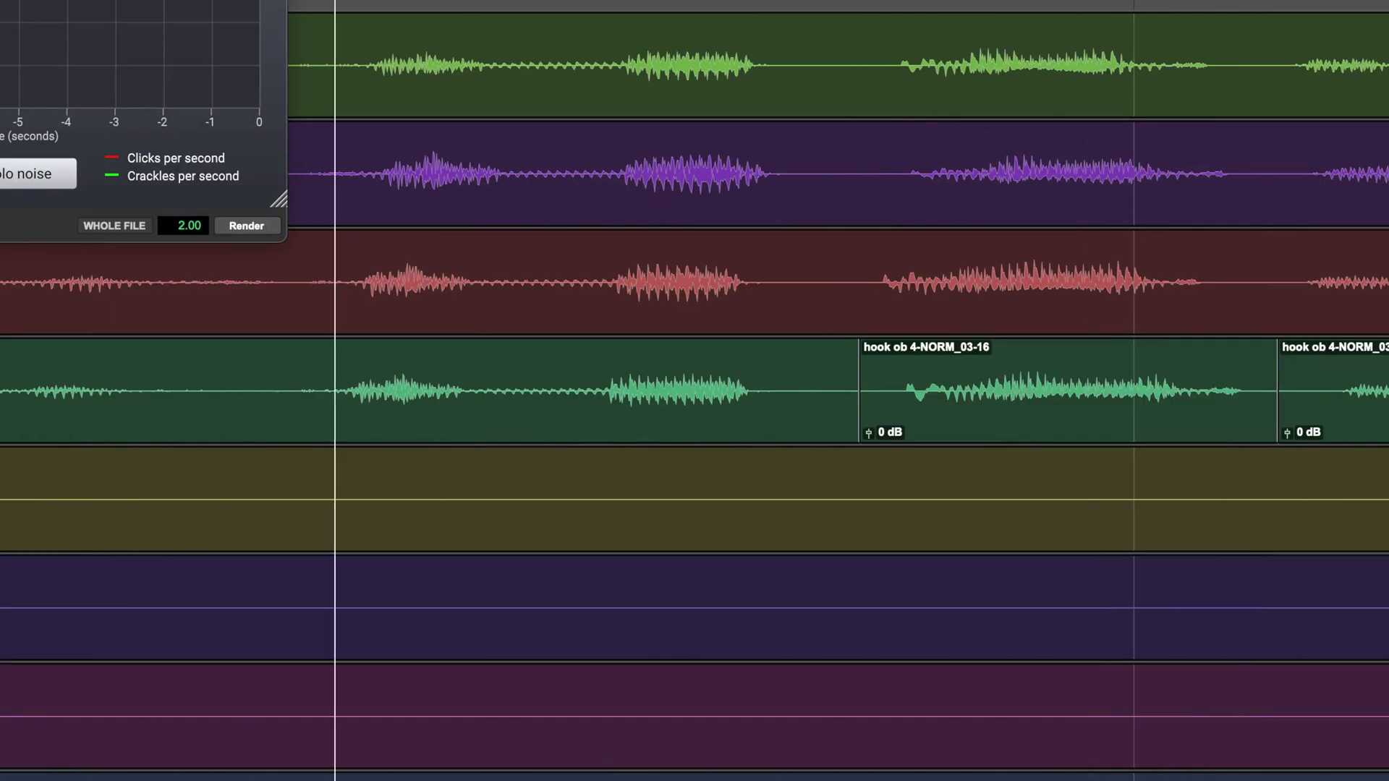
pyautogui.hotkey('ctrl', 'shift', 'z')
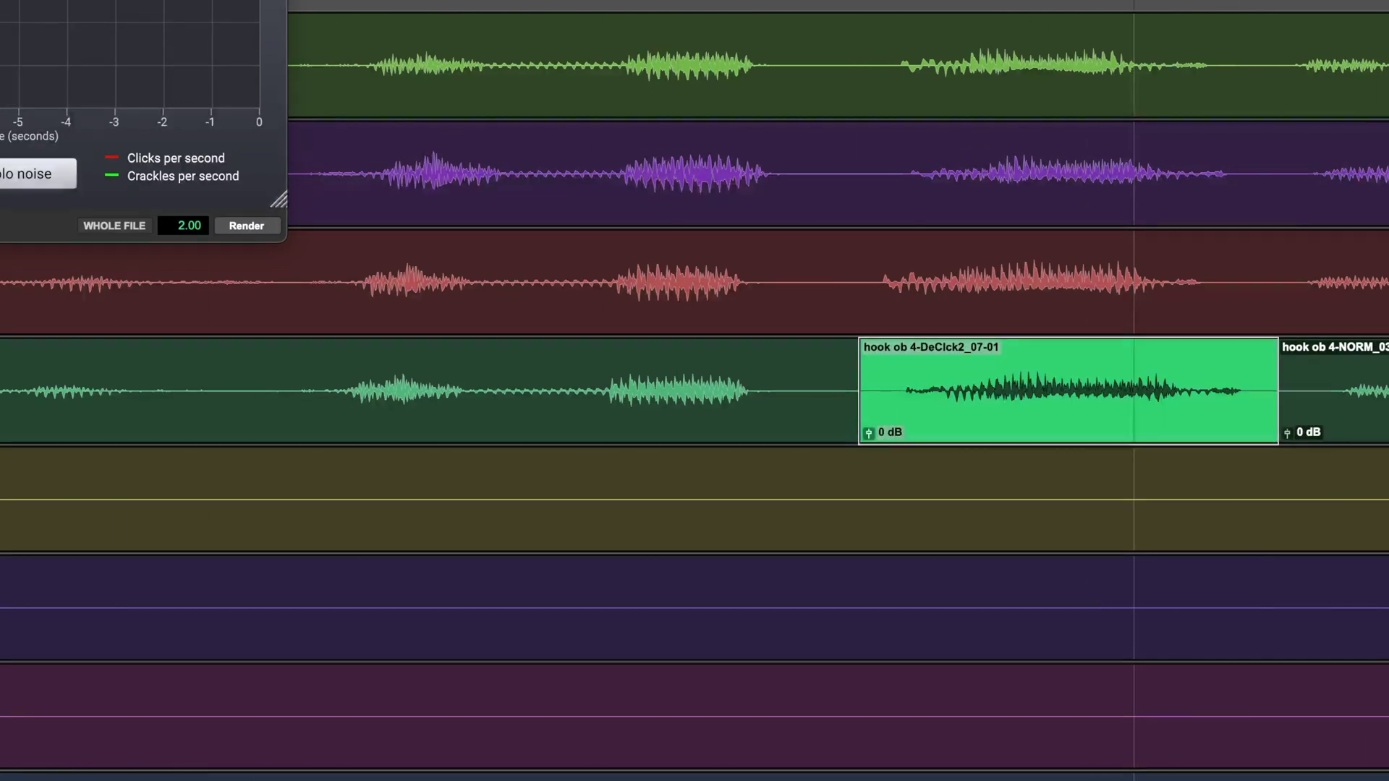
pyautogui.click(908, 392)
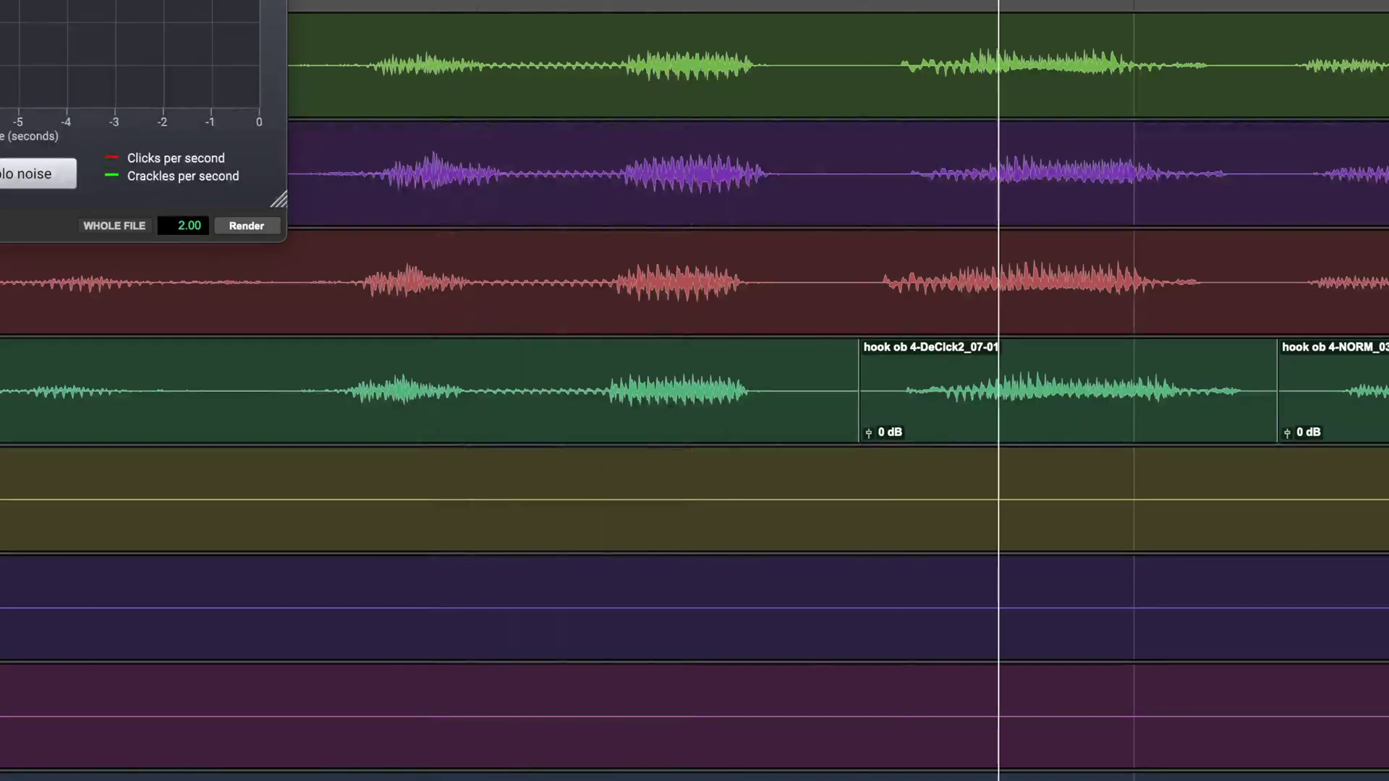